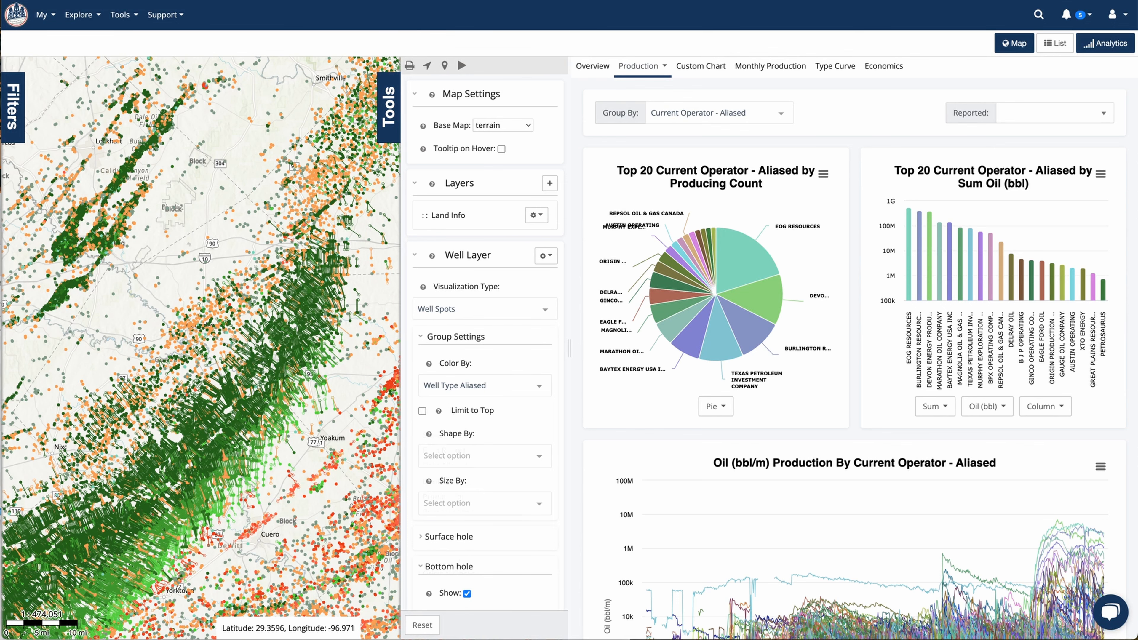
Color the well spots on the map by Current Operator Aliased
click(484, 386)
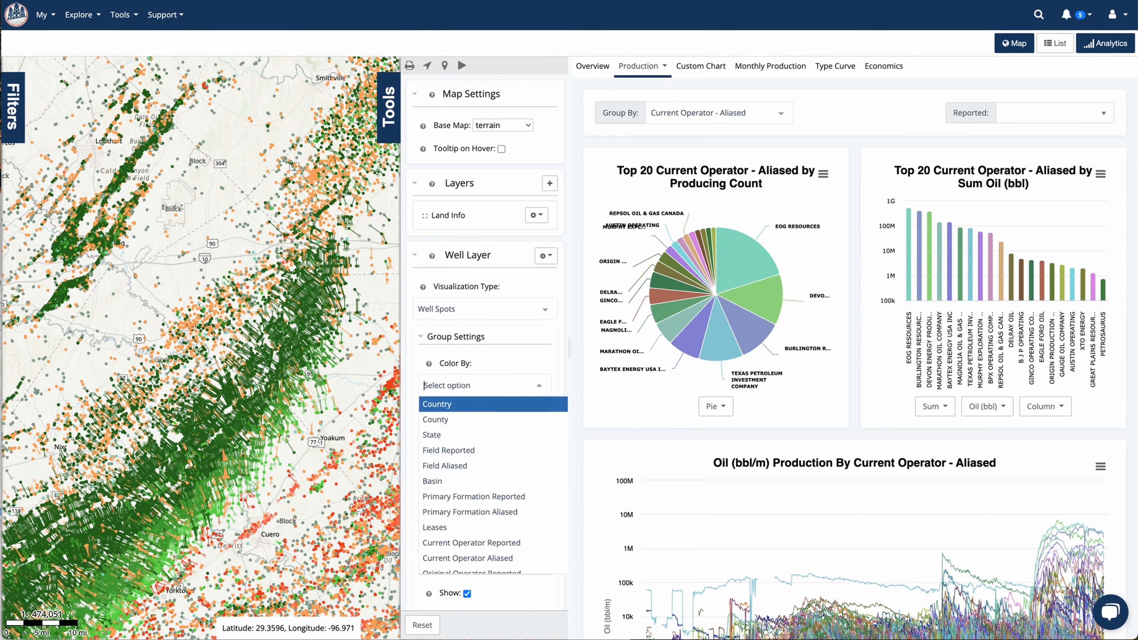
key(Down)
key(Down)
key(Down)
key(Down)
key(Down)
key(Down)
key(Down)
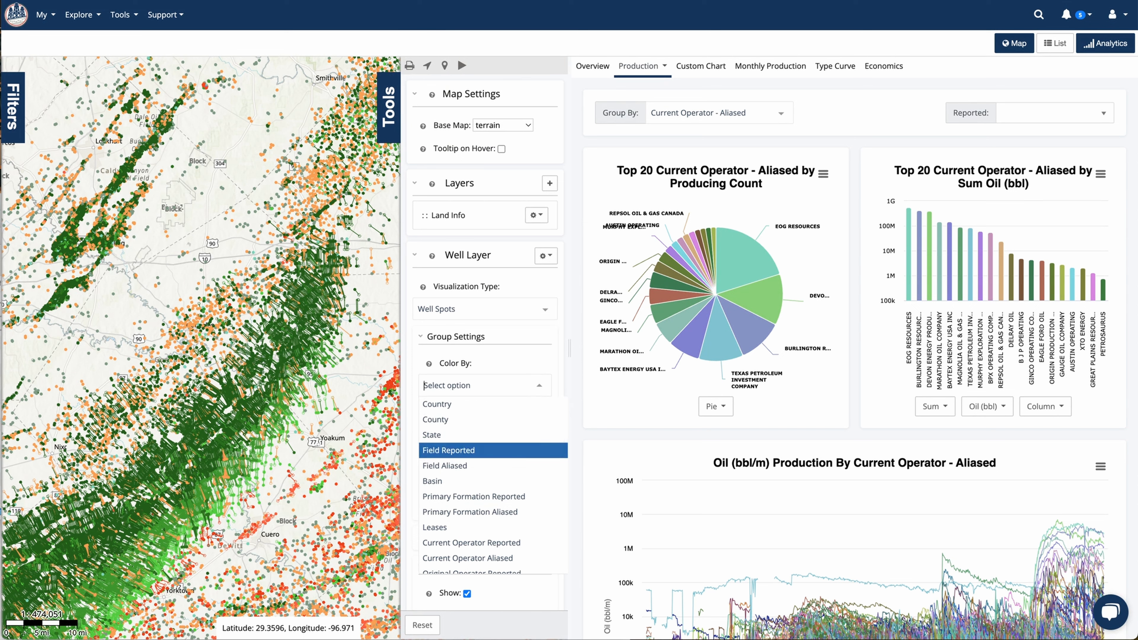
key(Down)
key(Down)
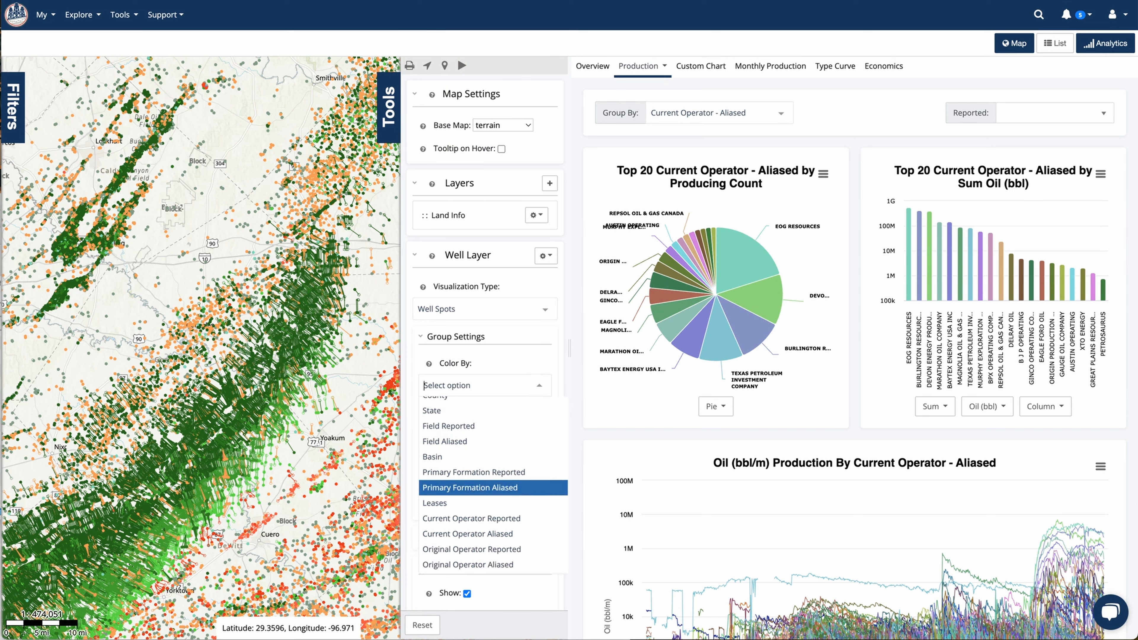
key(Down)
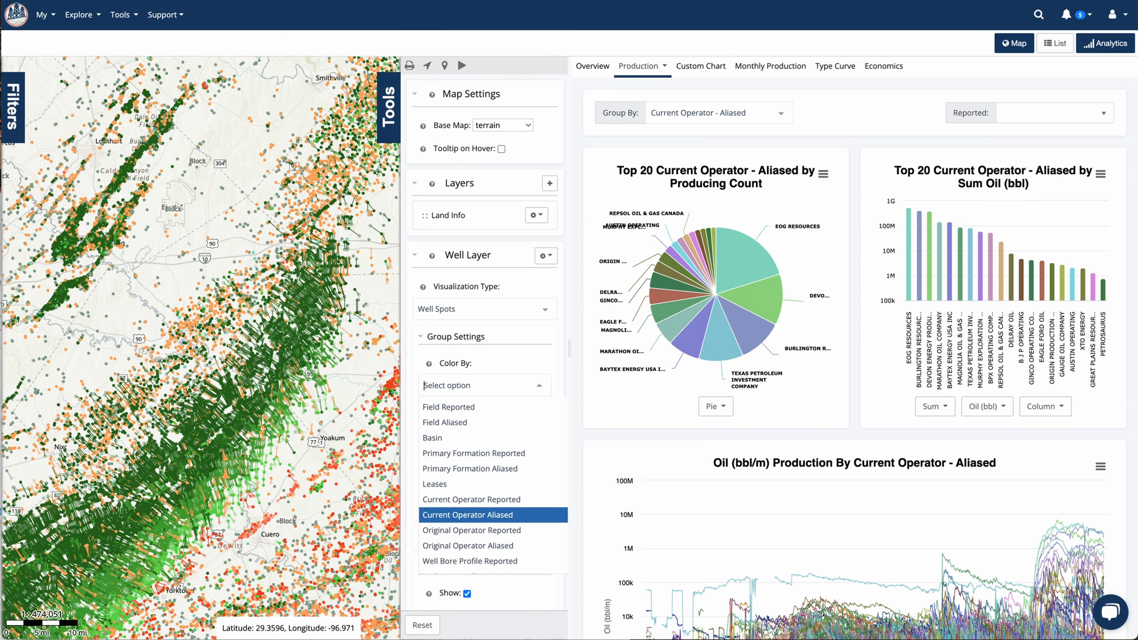
key(Return)
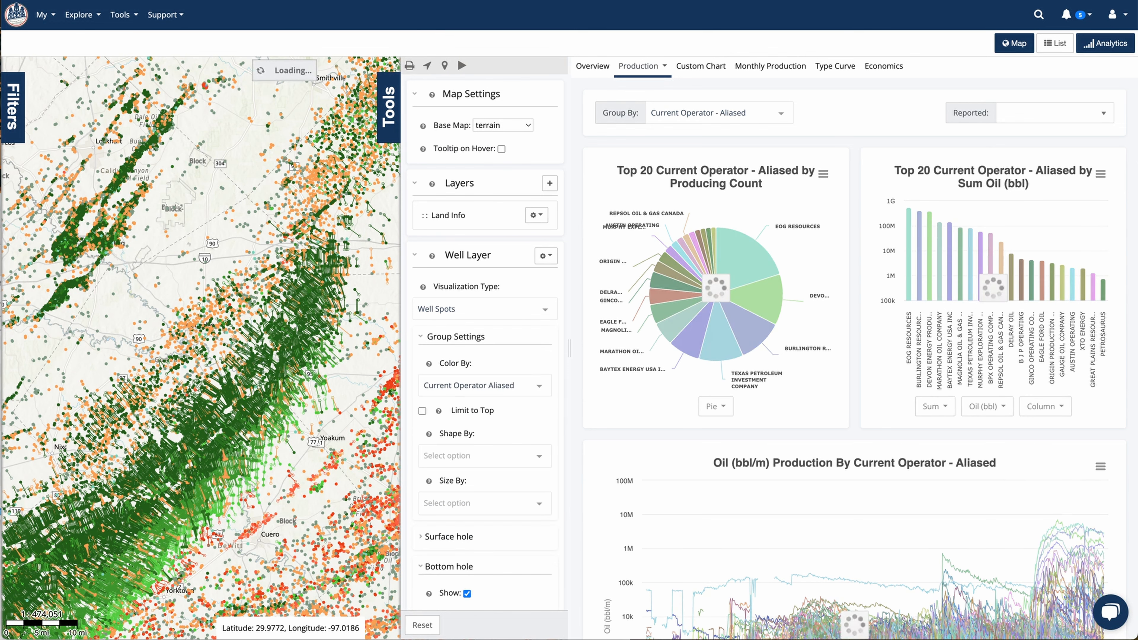
click(388, 108)
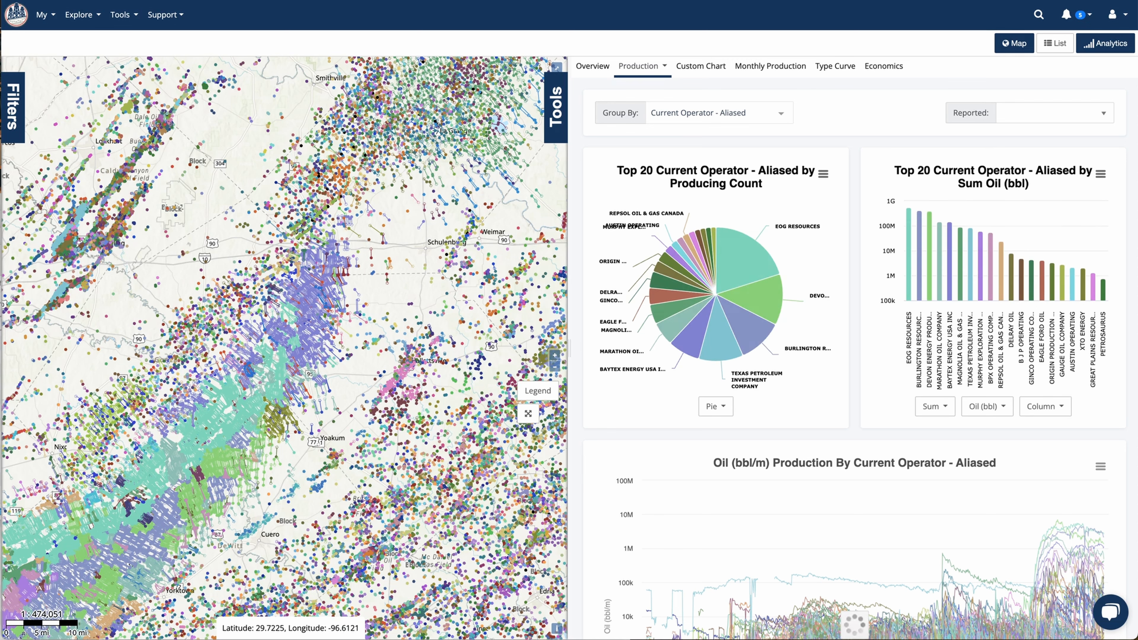
Change the color of EOG RESOURCES to a bright orange-red from its slice in the producing count pie chart
mouse_move(757, 269)
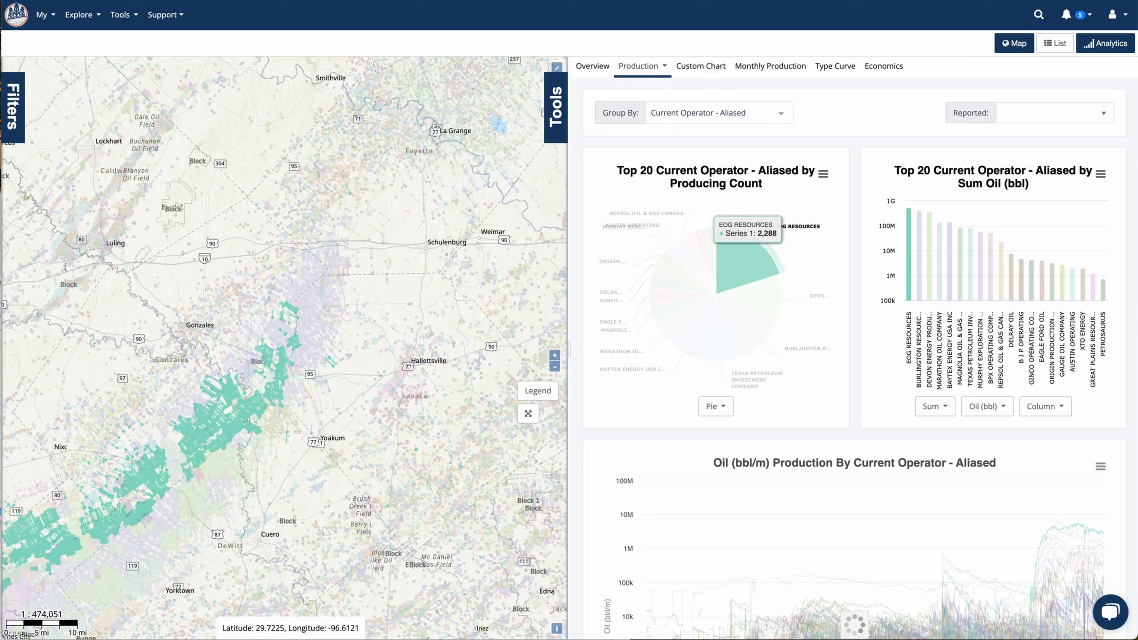
mouse_move(752, 334)
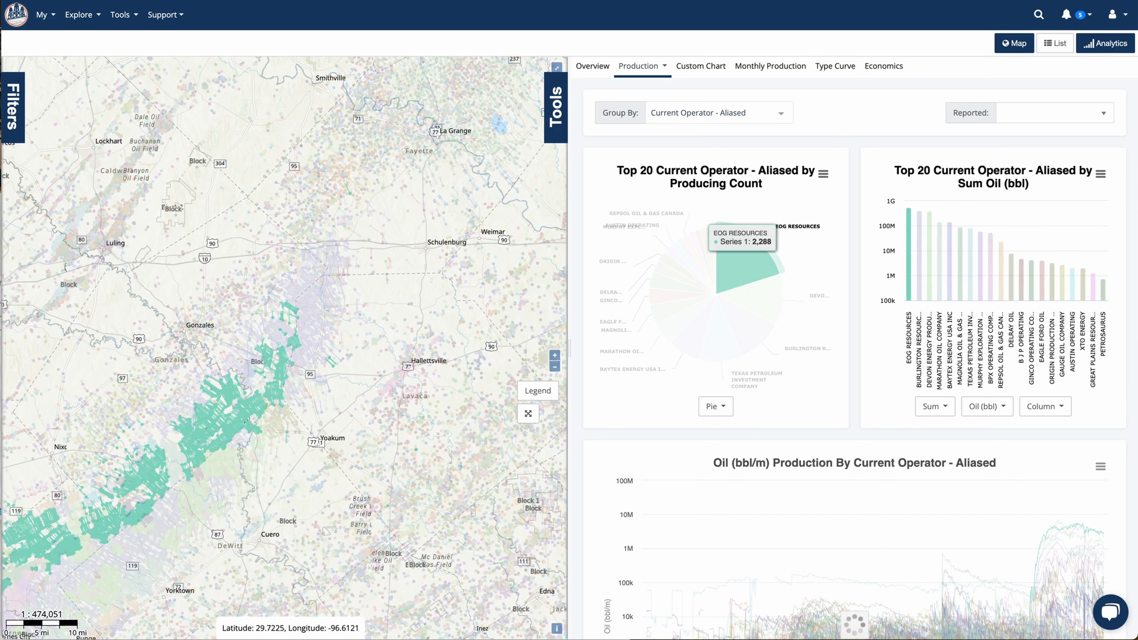
click(743, 261)
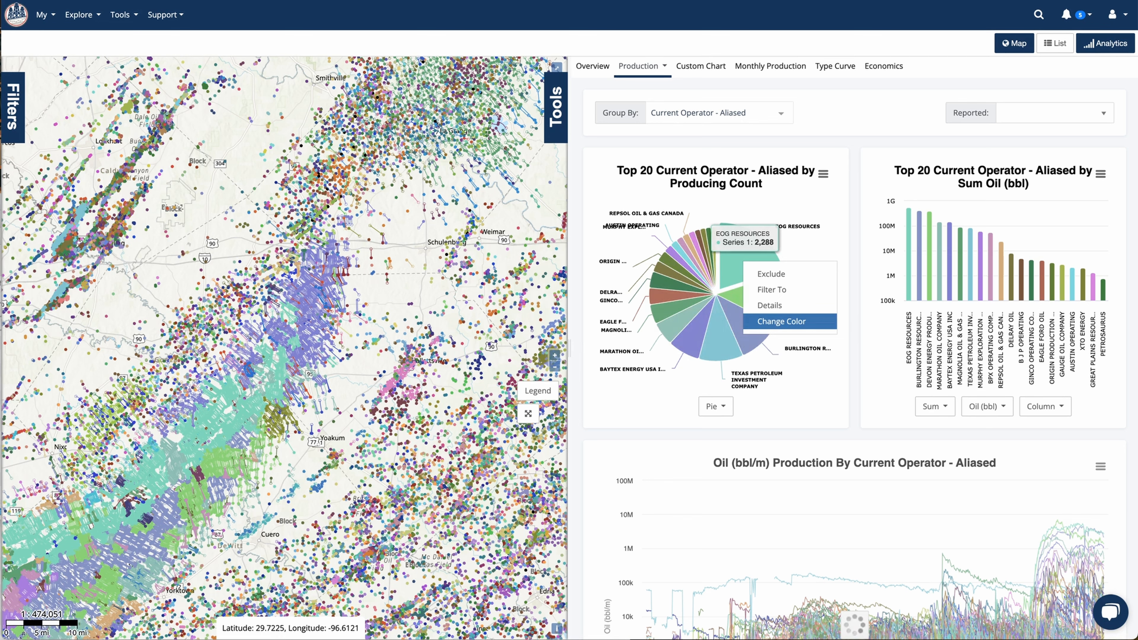
click(781, 321)
click(565, 308)
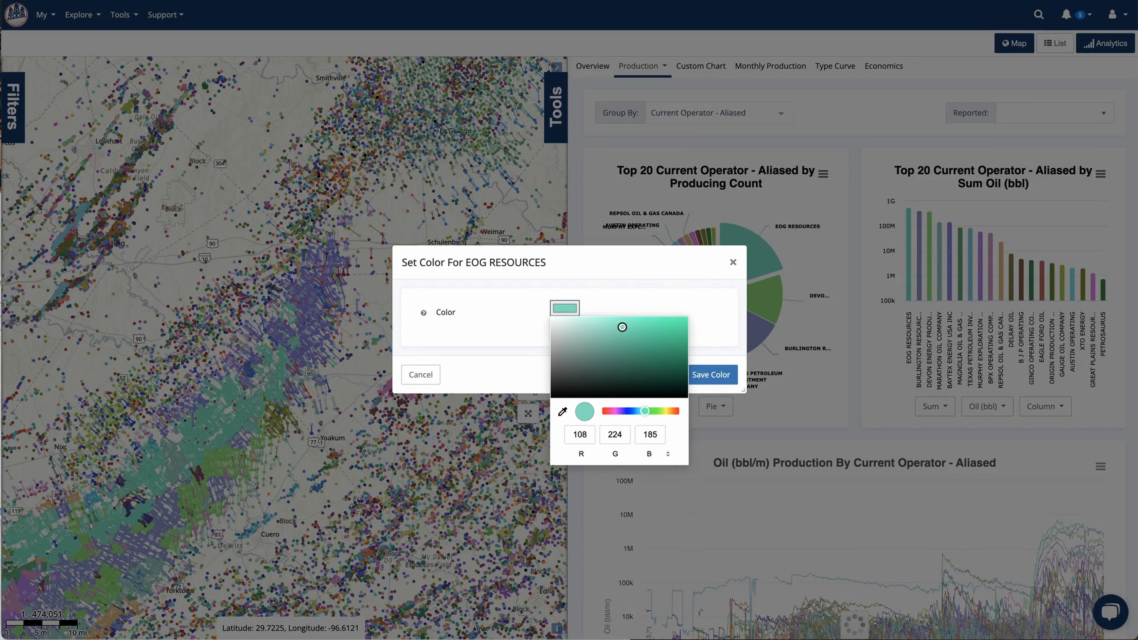
drag(645, 411, 602, 411)
click(712, 324)
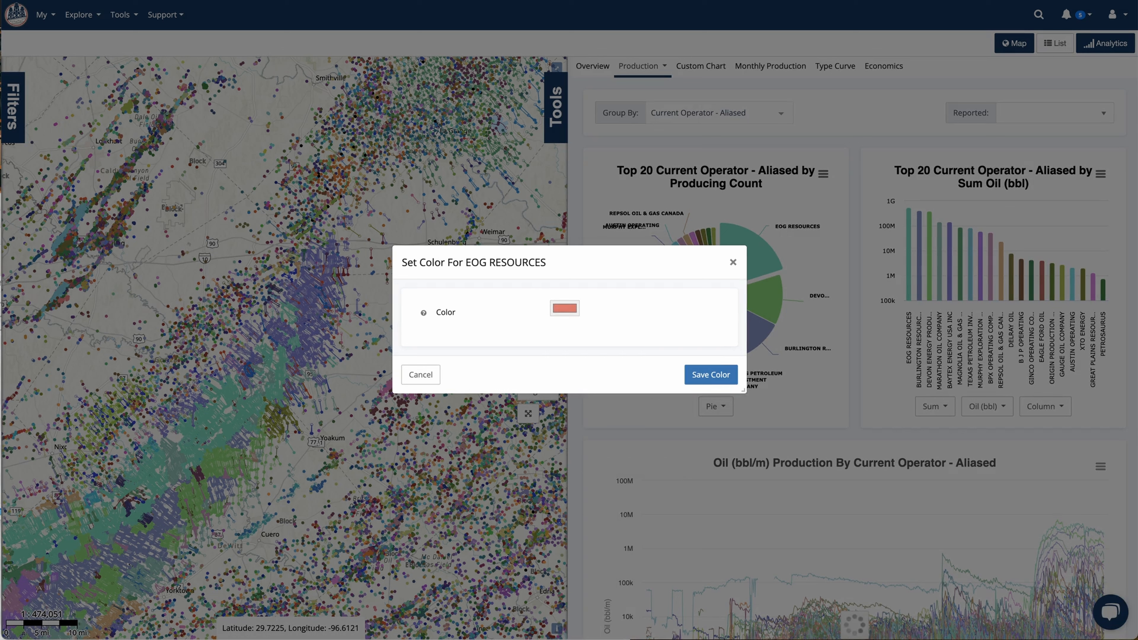
click(565, 308)
click(669, 326)
click(713, 324)
click(711, 375)
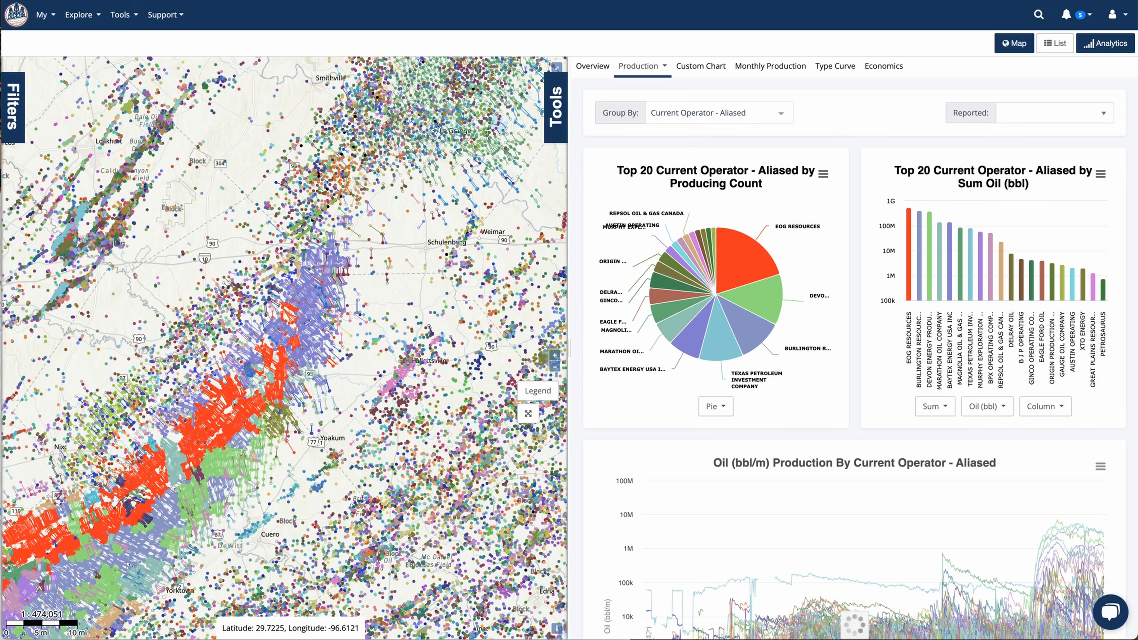
Color the well spots on the map by Well Status Aliased
click(556, 110)
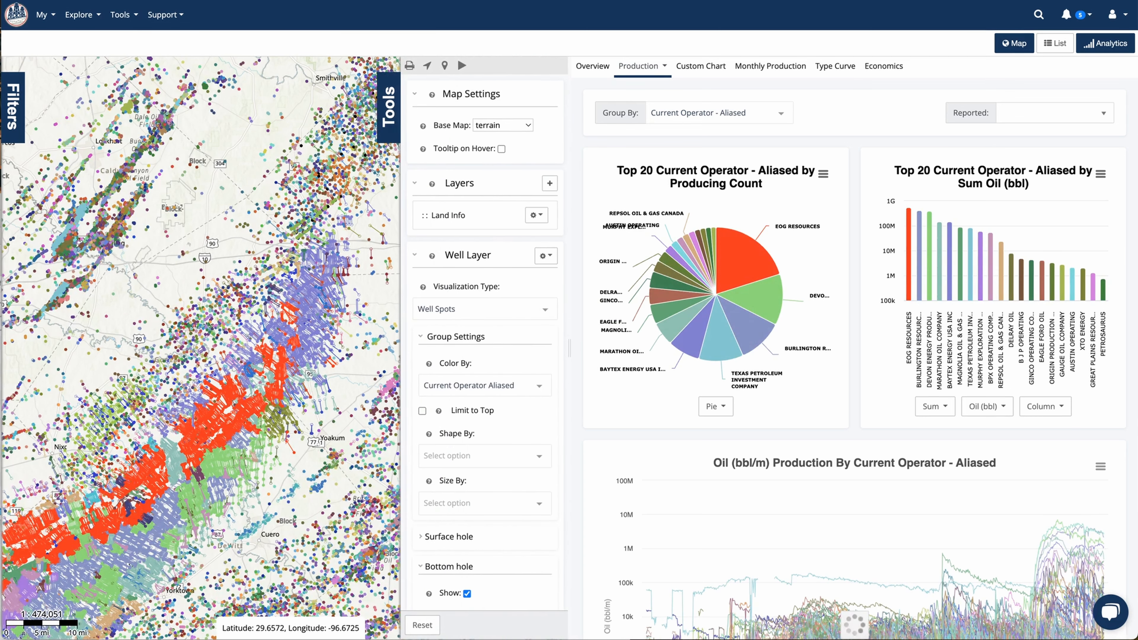
click(485, 386)
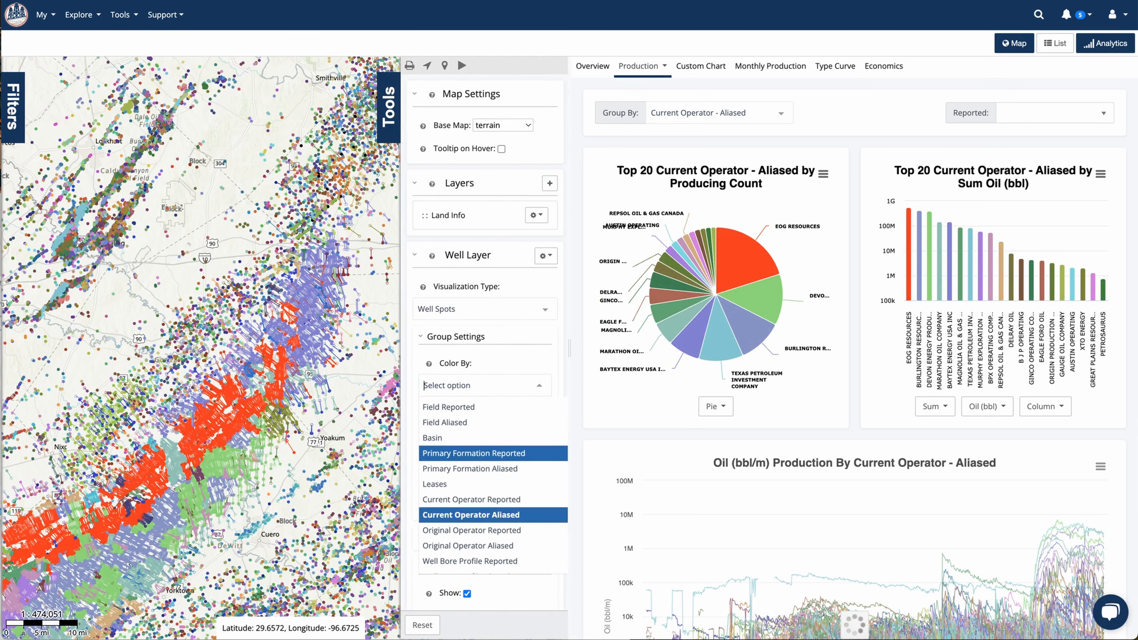
scroll(493, 484, down, 3)
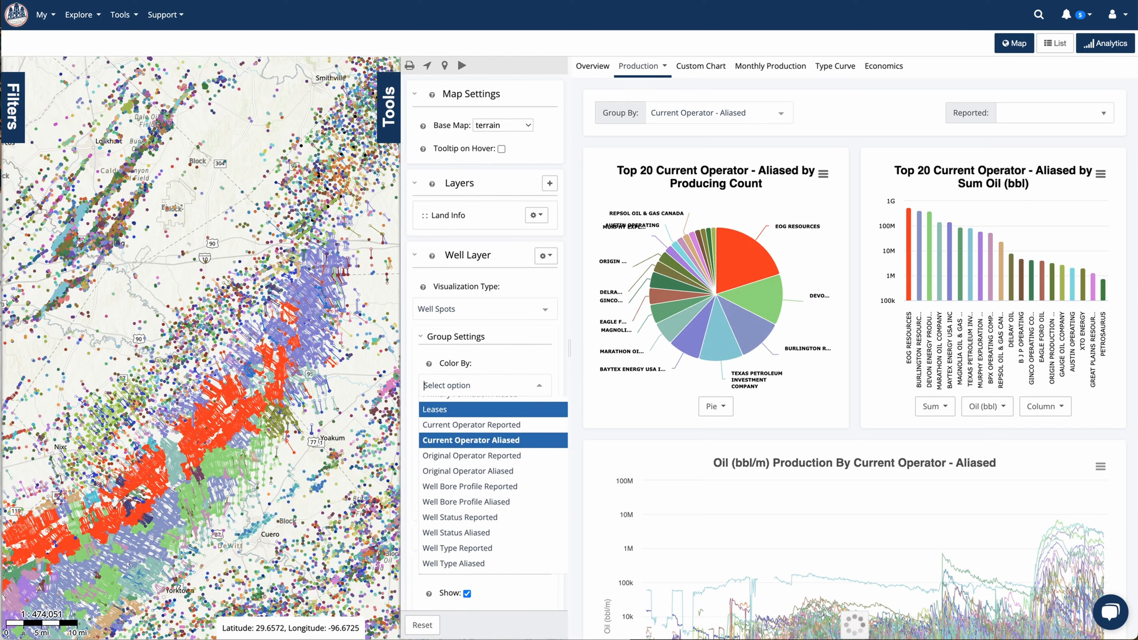
scroll(493, 484, down, 1)
scroll(493, 467, down, 5)
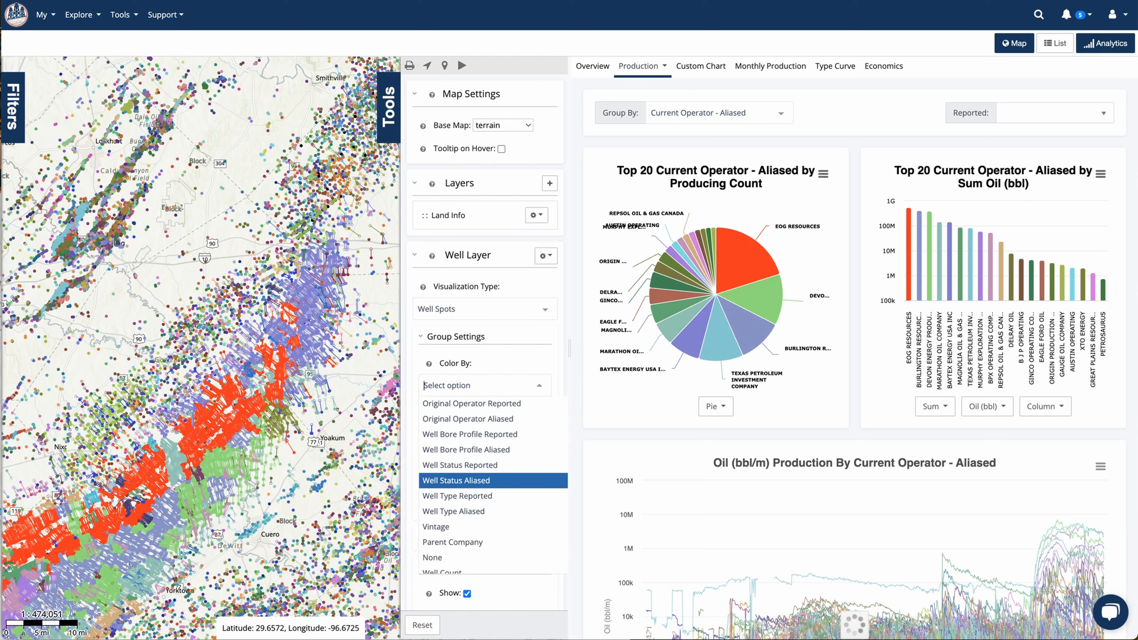
scroll(492, 468, up, 1)
scroll(493, 469, down, 1)
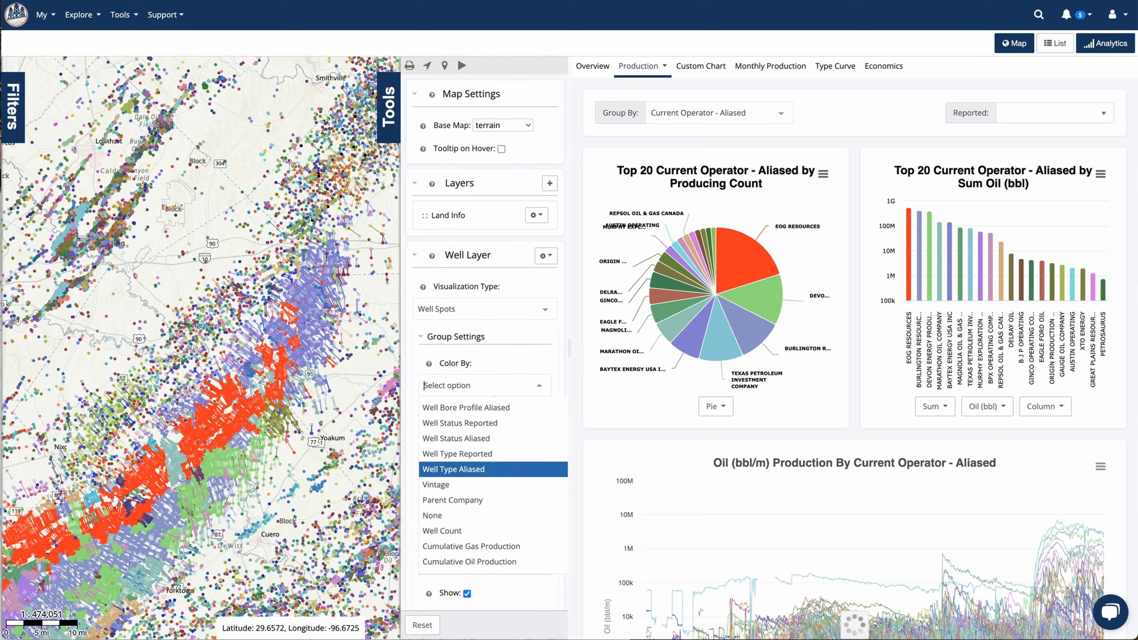
scroll(493, 470, up, 1)
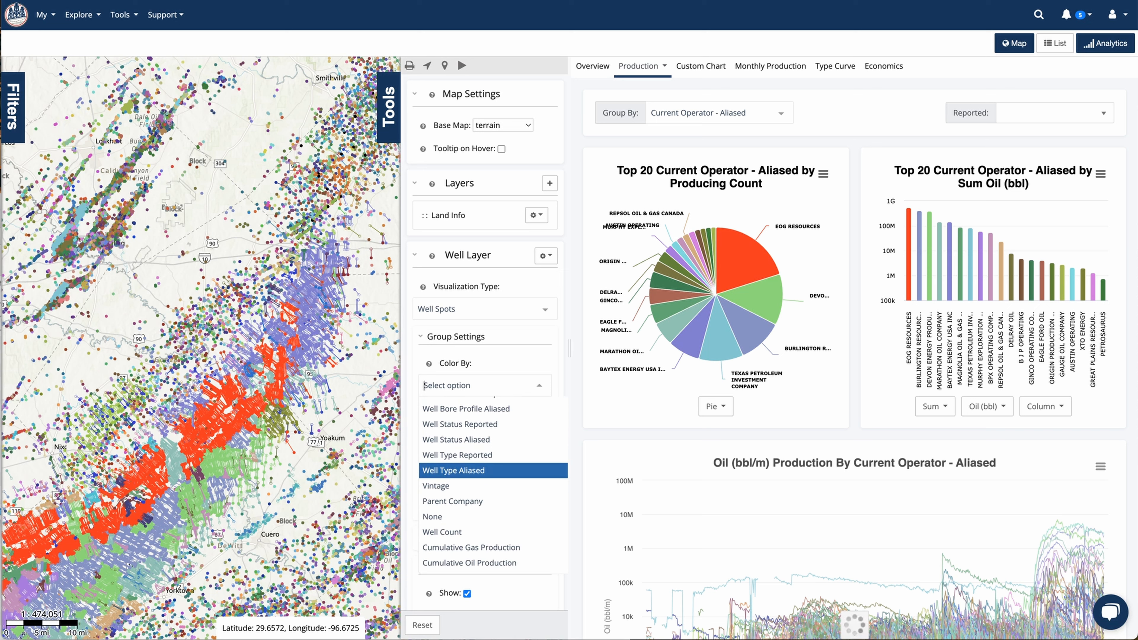
scroll(492, 475, up, 3)
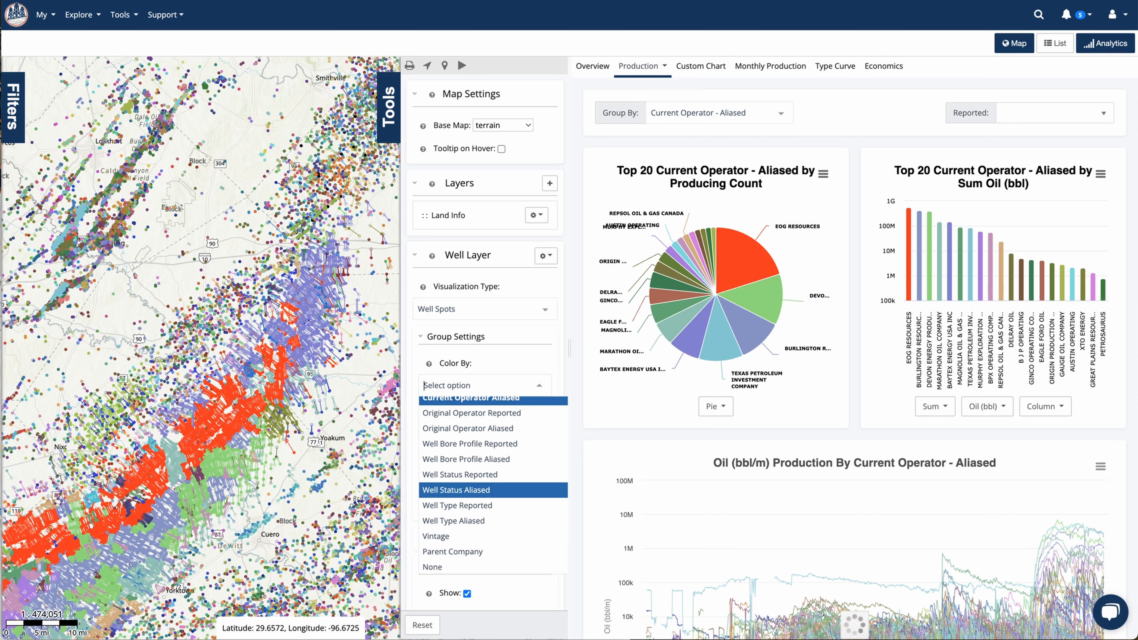
click(456, 489)
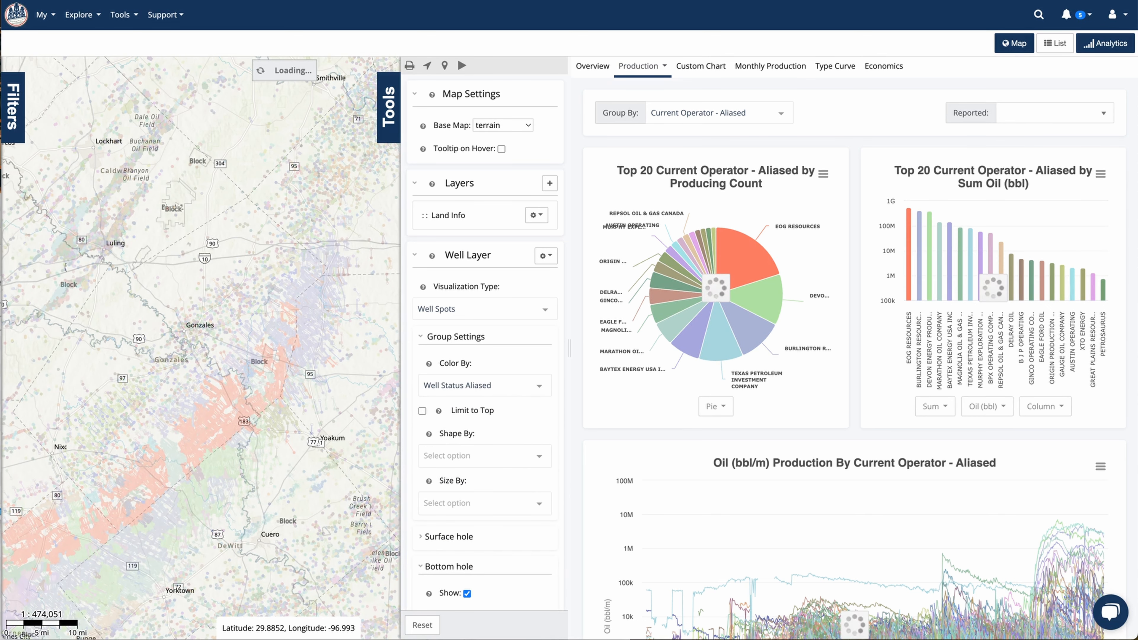
click(390, 107)
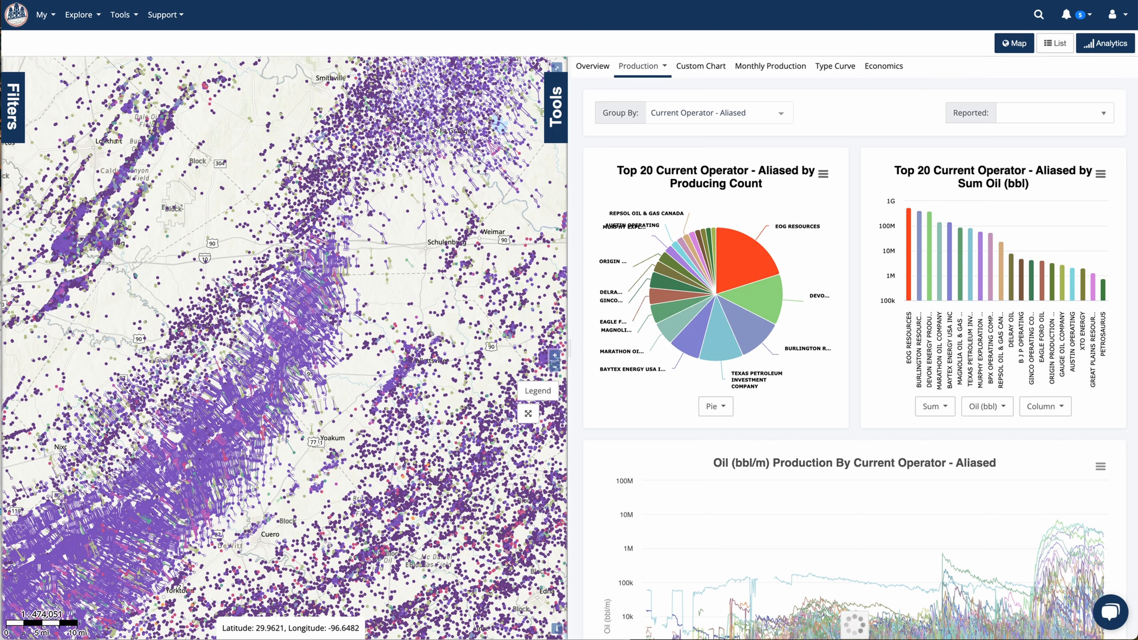
Group the production charts by Well Status - Aliased
click(555, 107)
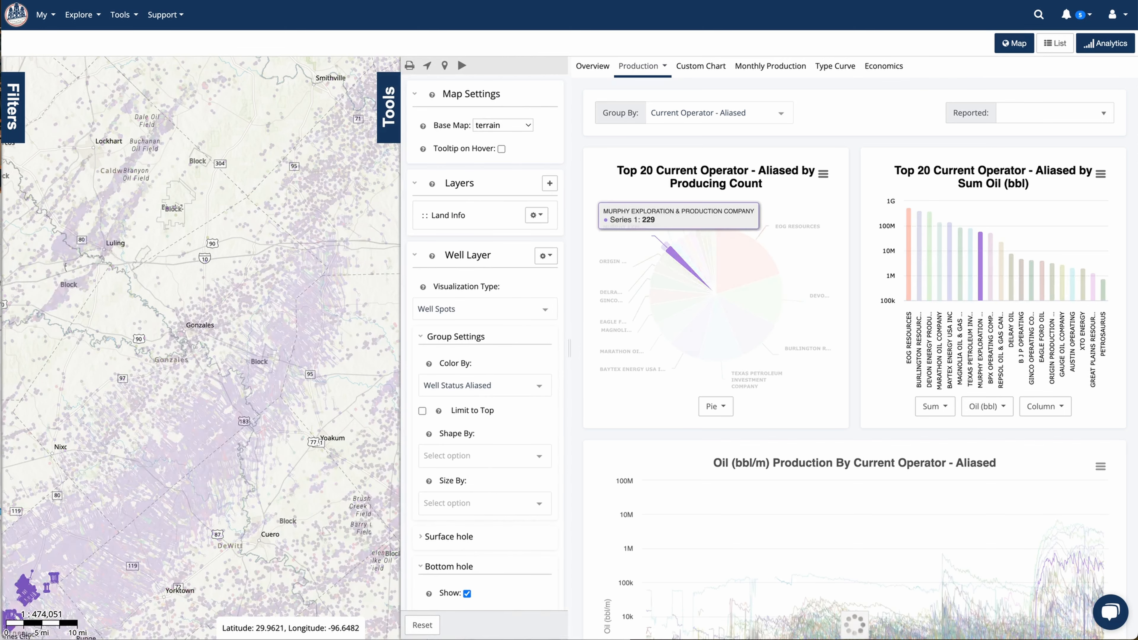
click(389, 107)
mouse_move(748, 264)
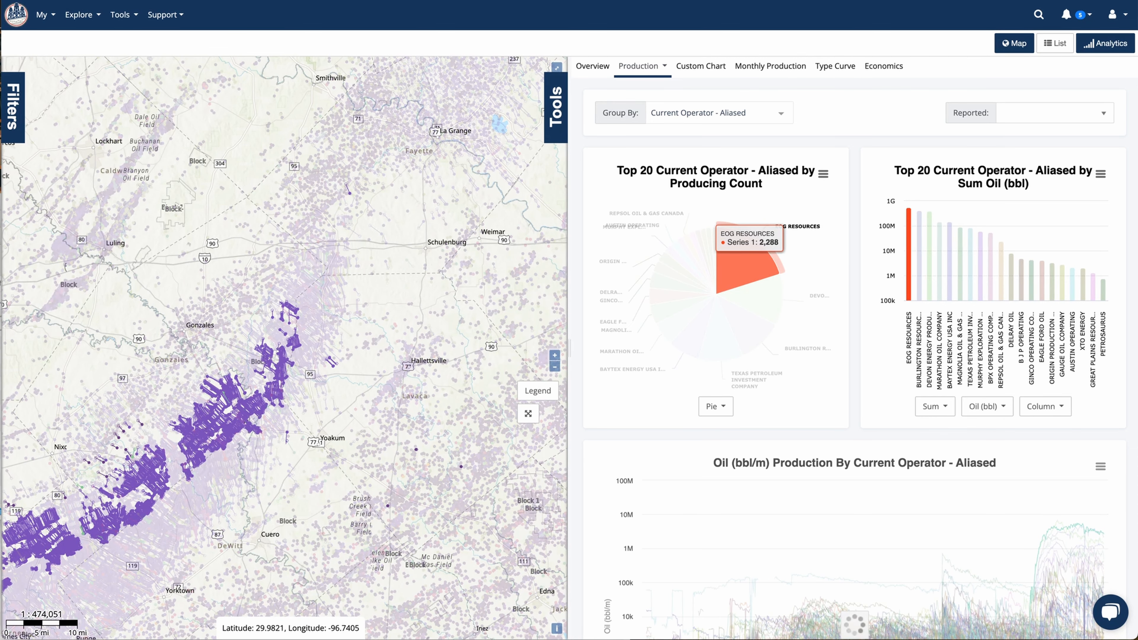
click(719, 113)
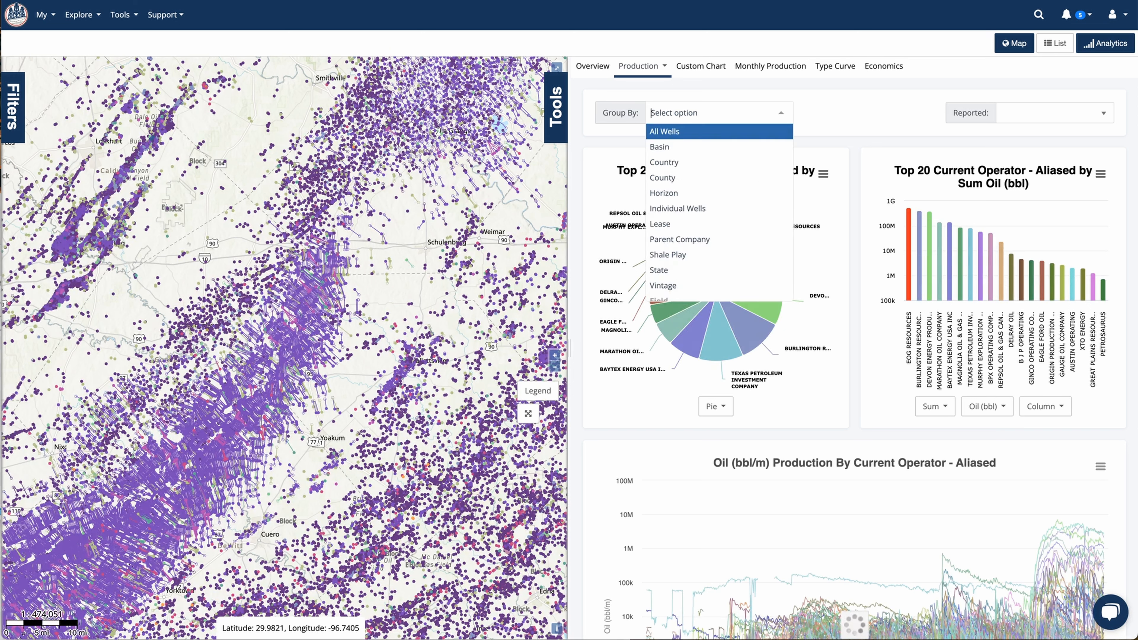
scroll(719, 204, down, 4)
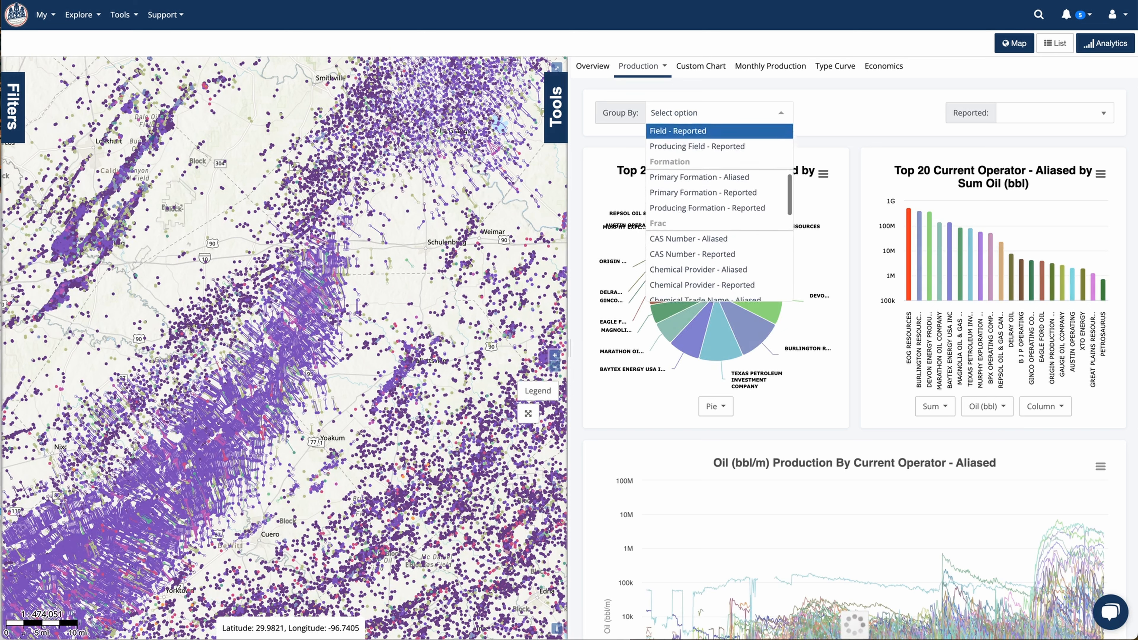
scroll(719, 204, down, 5)
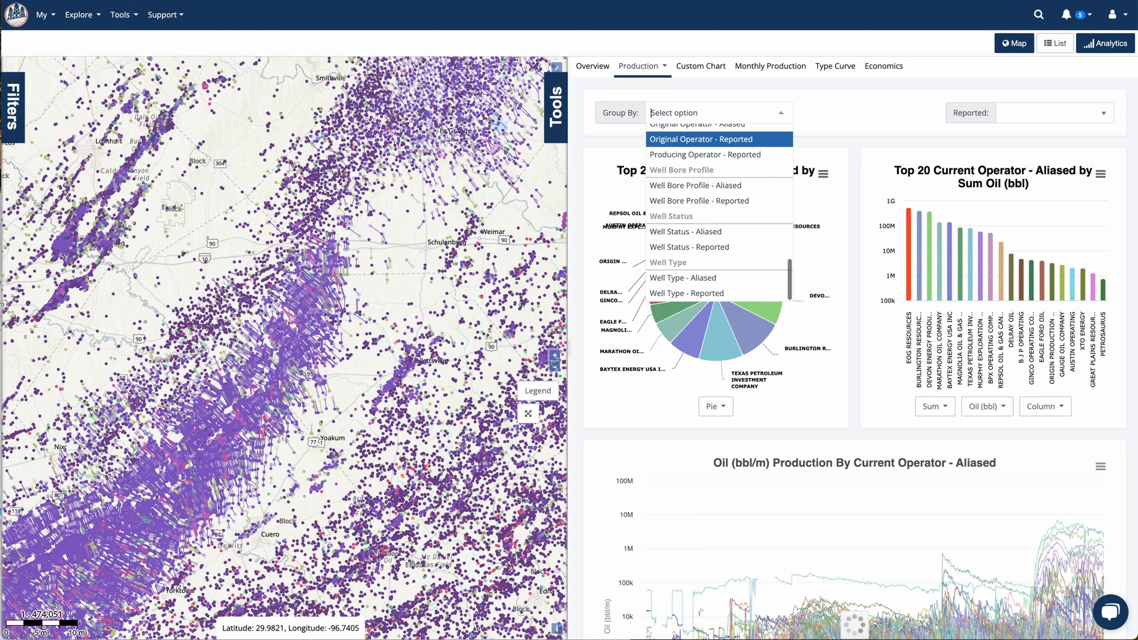
click(686, 232)
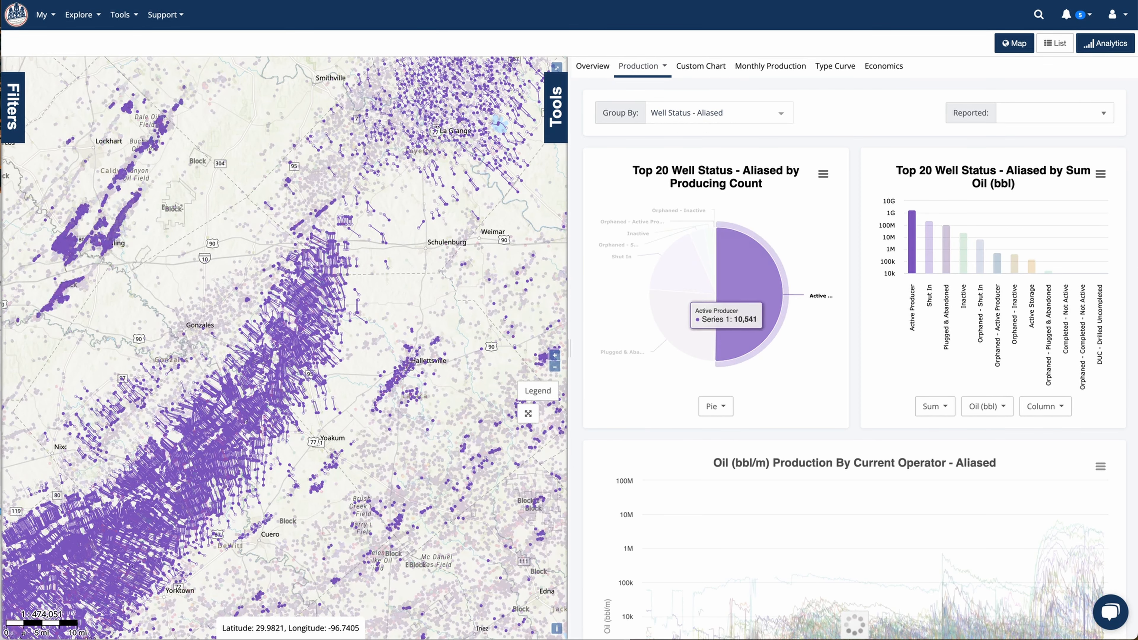
Change the color of the Shut In status to bright green from its pie chart slice
mouse_move(690, 336)
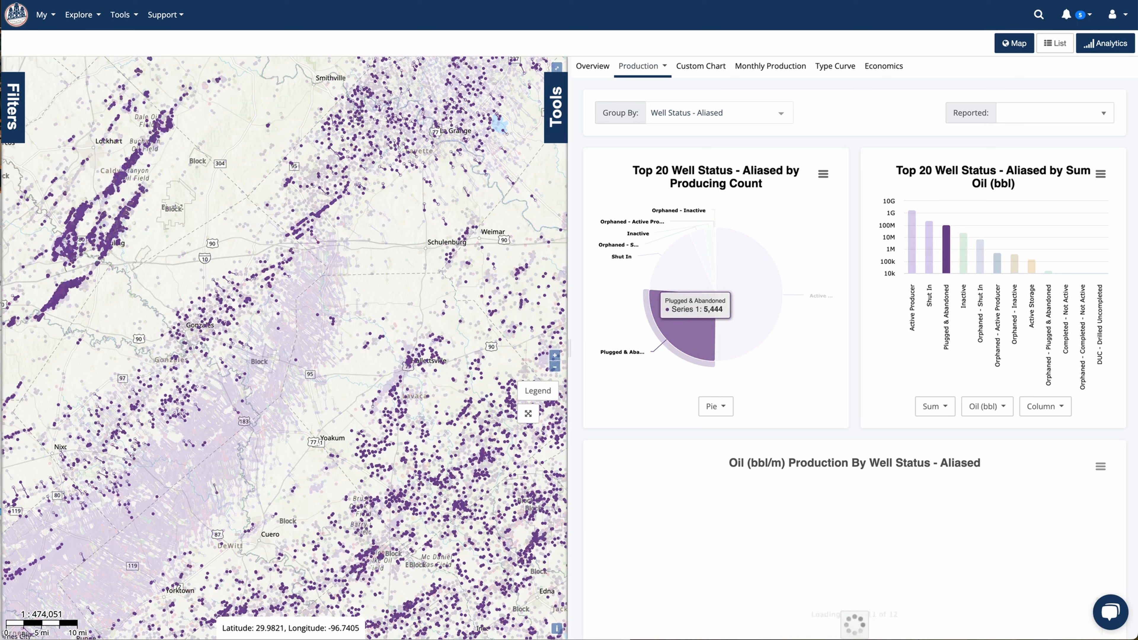
mouse_move(681, 269)
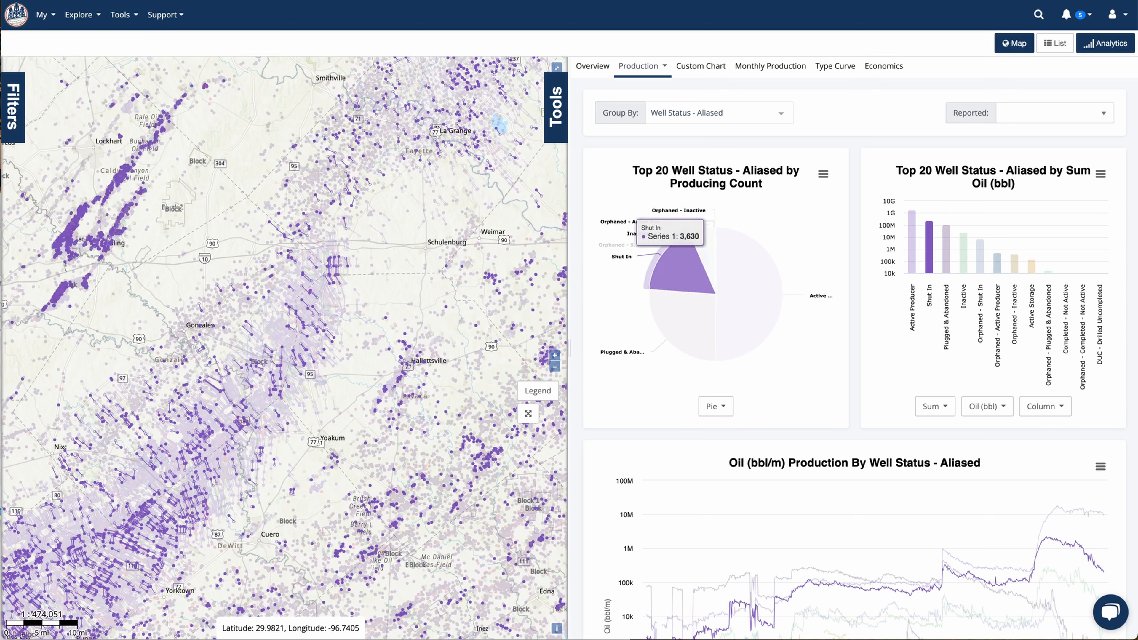
click(670, 257)
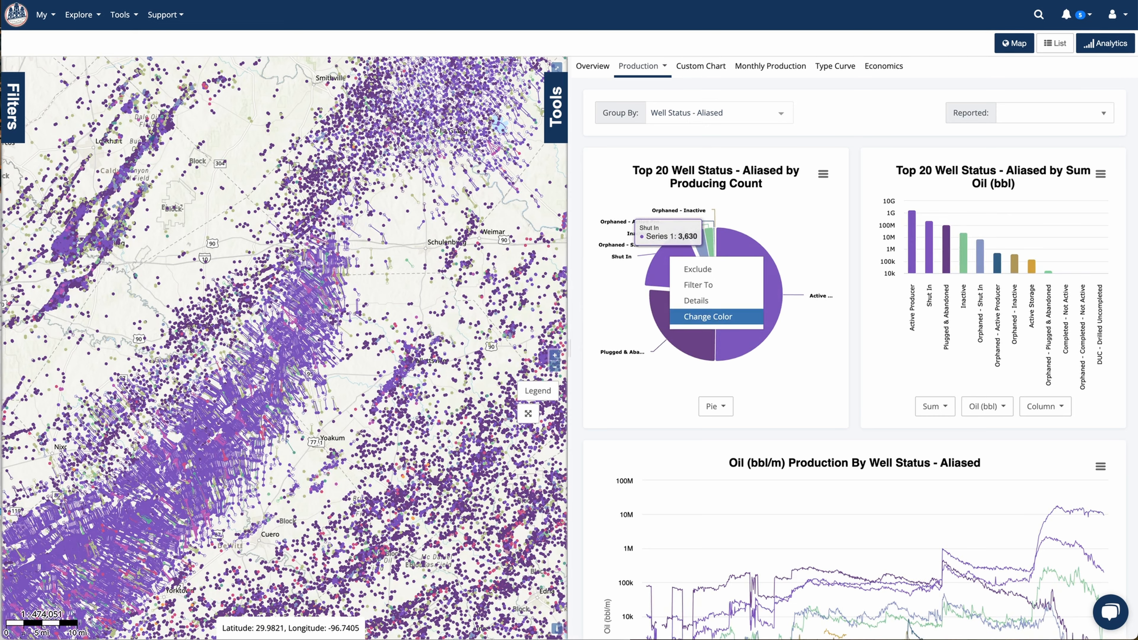
click(707, 317)
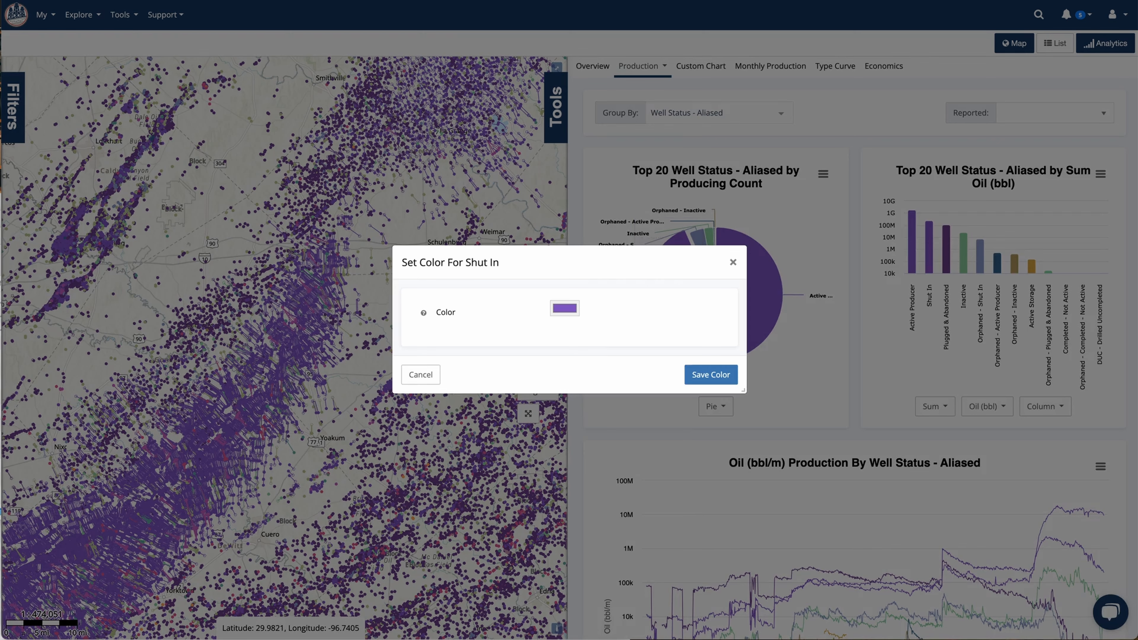
click(564, 308)
drag(621, 411, 645, 411)
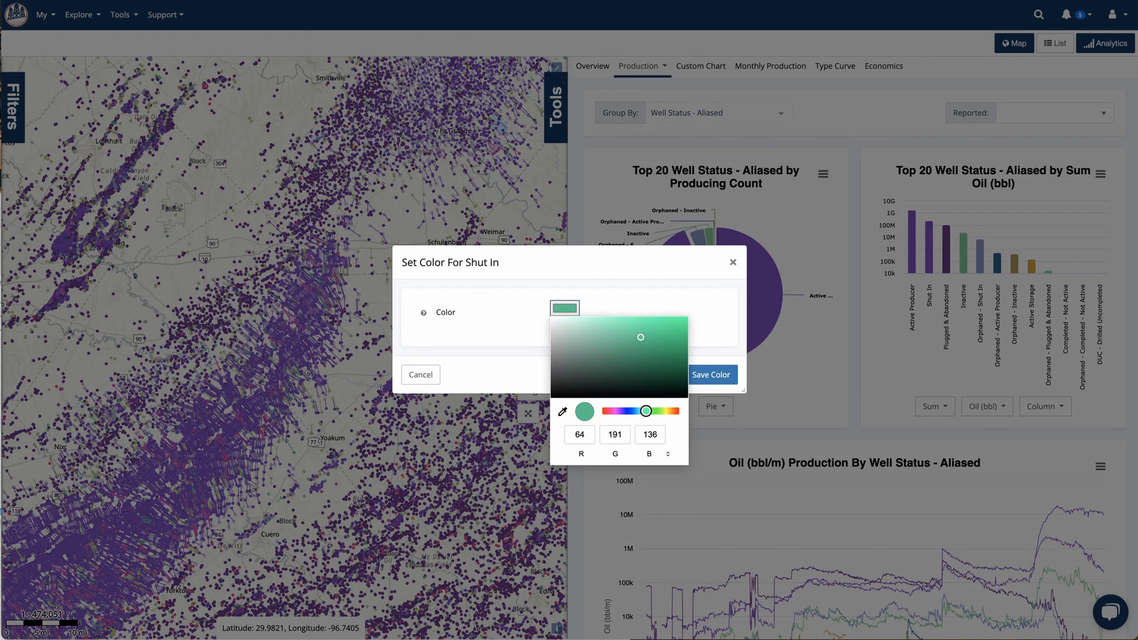
mouse_move(640, 337)
mouse_down()
mouse_move(655, 348)
mouse_move(633, 327)
mouse_up()
click(711, 375)
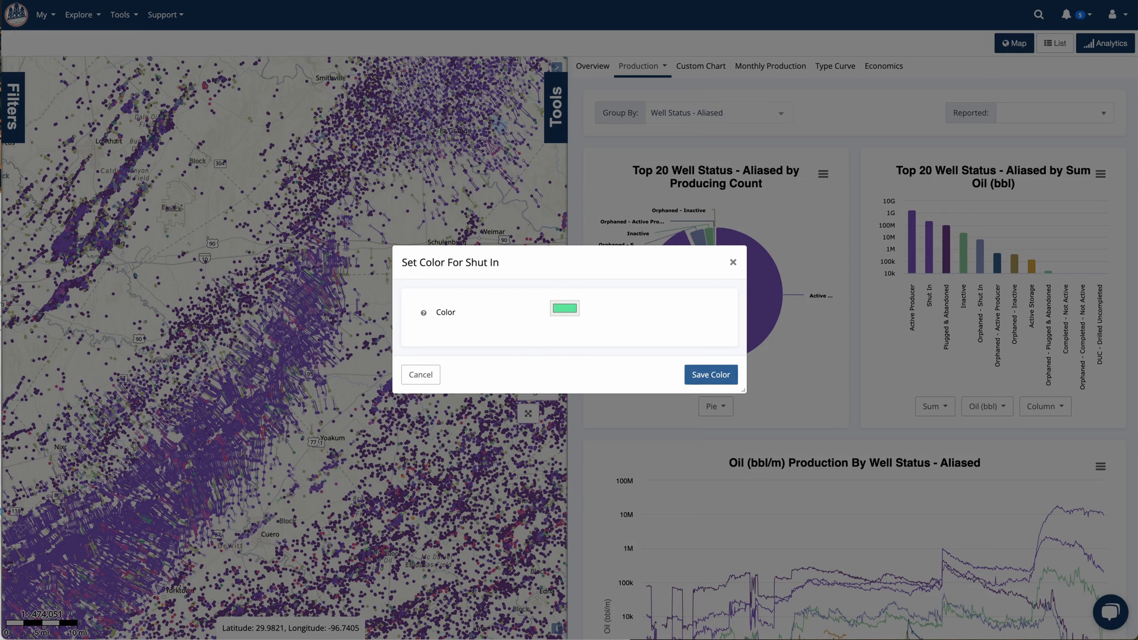
click(730, 375)
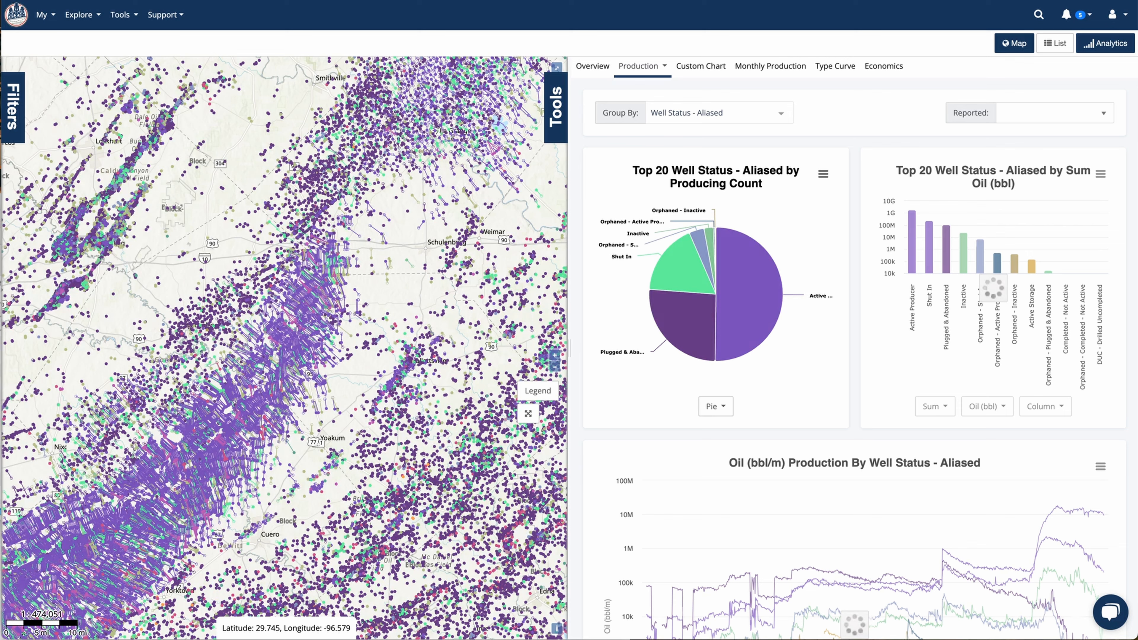
Check the well layer's Color By options and display the map legend
mouse_move(680, 273)
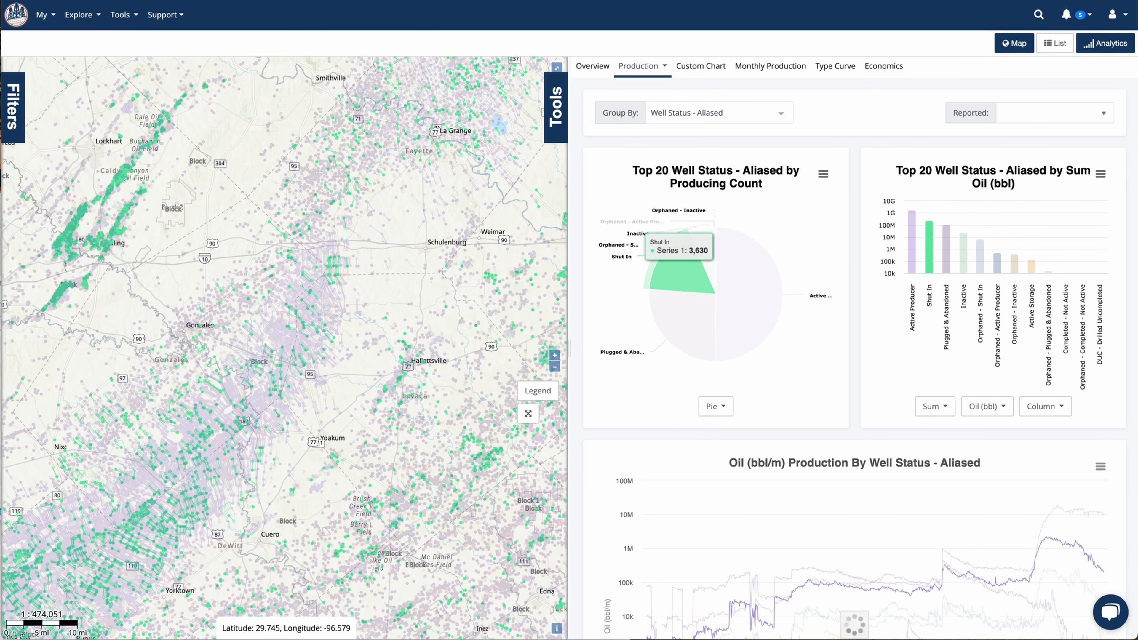
mouse_move(752, 283)
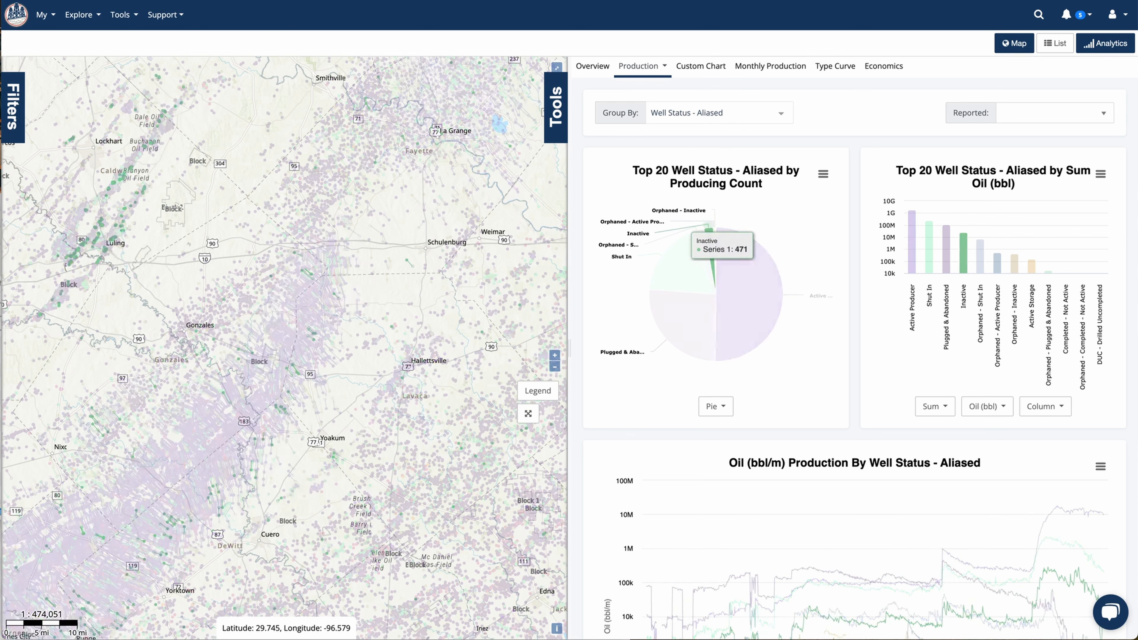
click(556, 108)
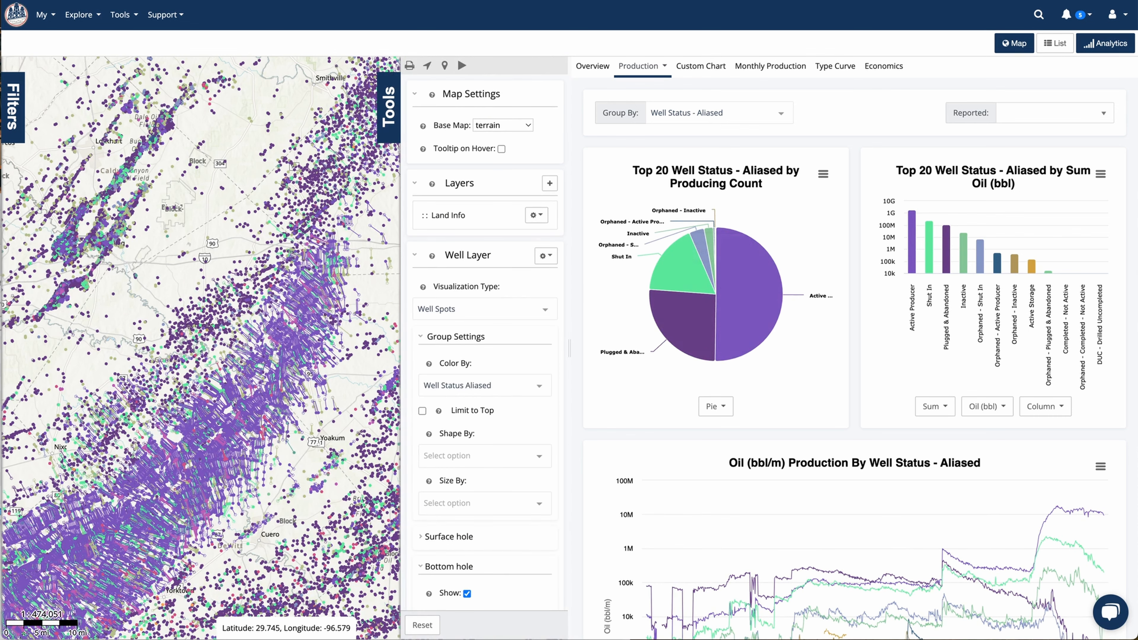
click(485, 386)
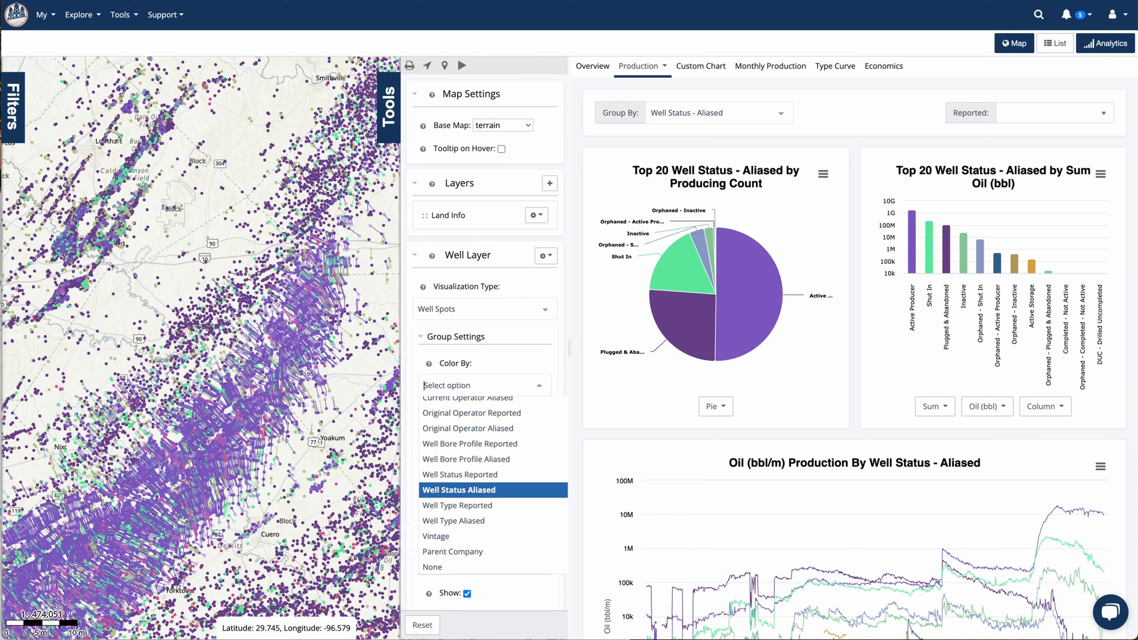
click(388, 107)
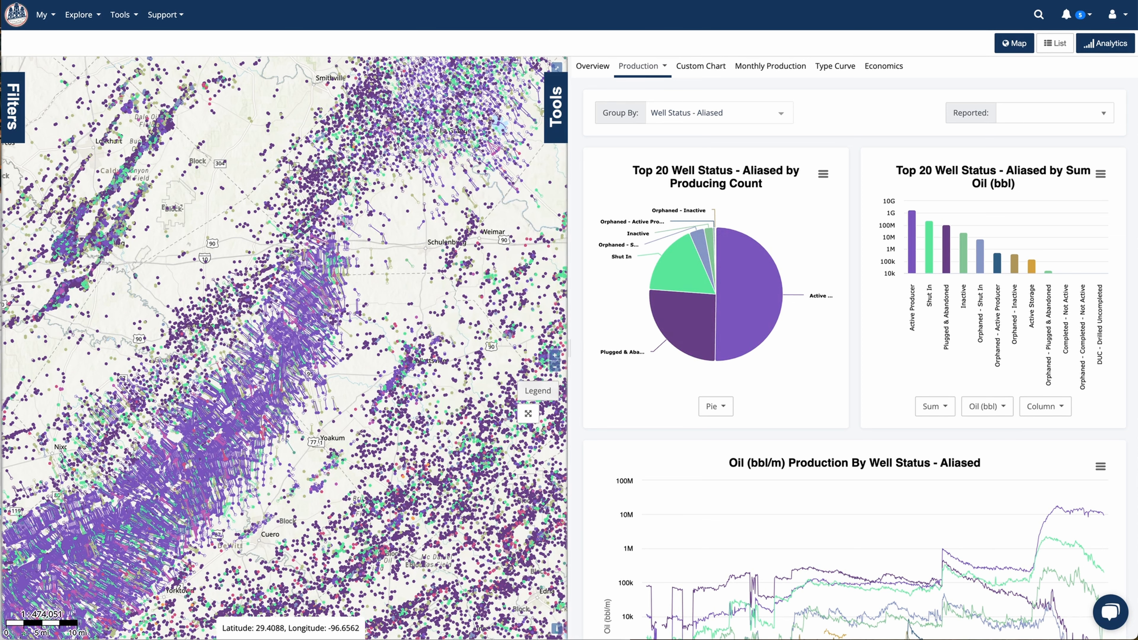
click(538, 390)
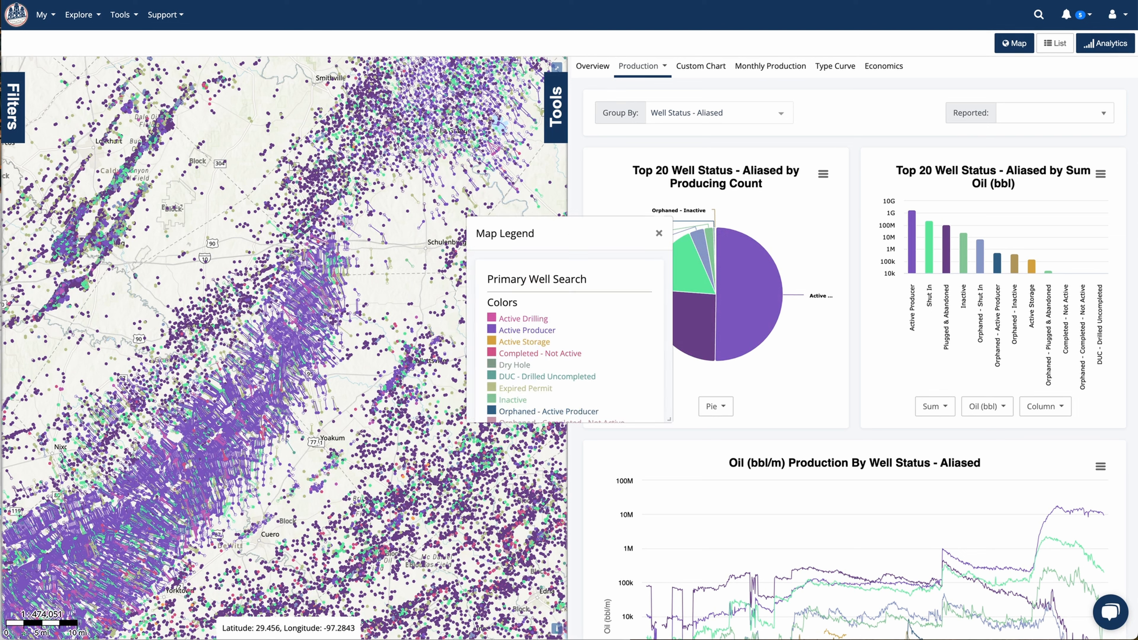